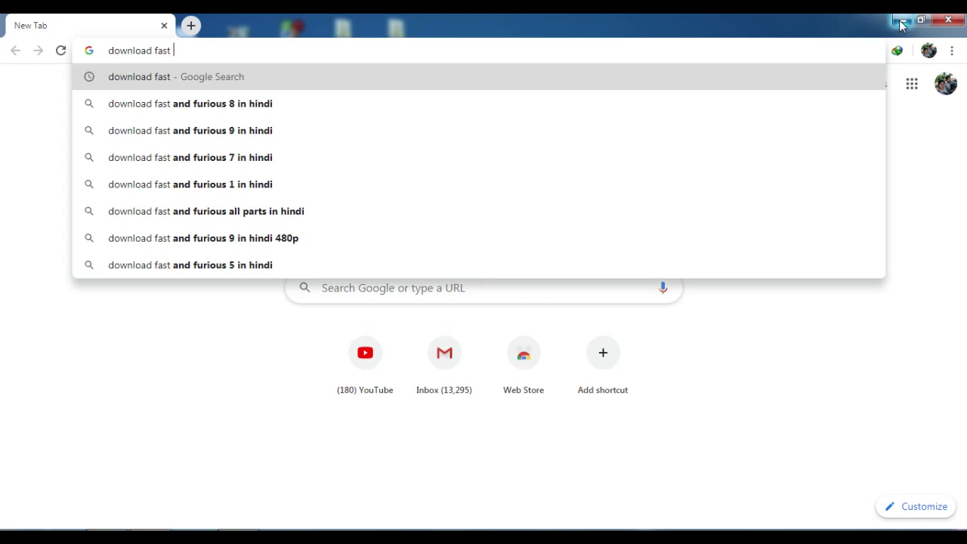
- Search the web for "download faststone capture" and open the FastStone Screen Capture product page on faststone.org
type("ston")
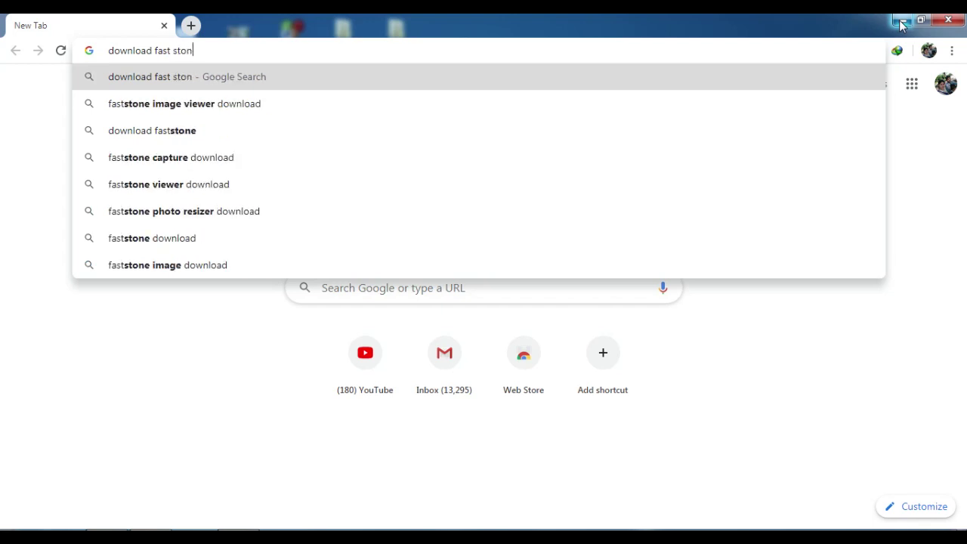
type("e")
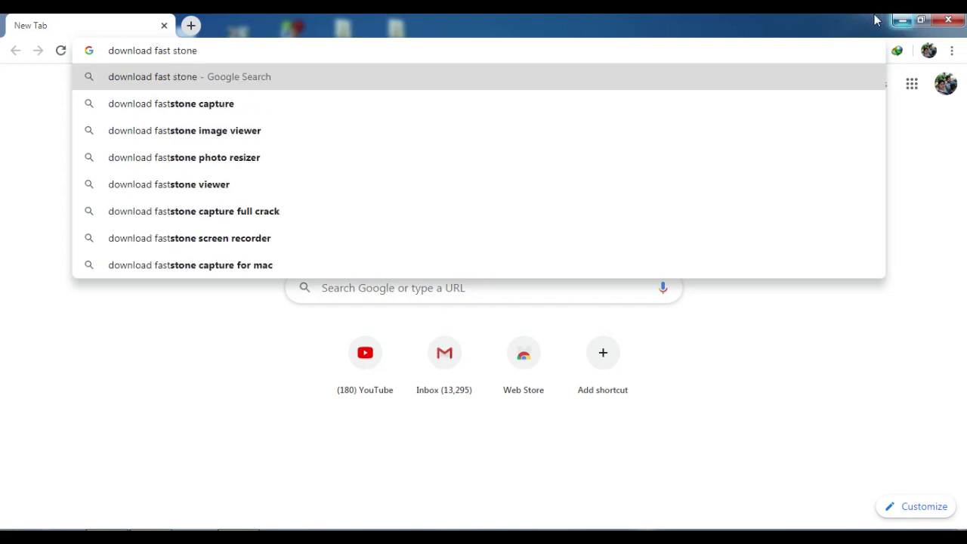
left_click(203, 106)
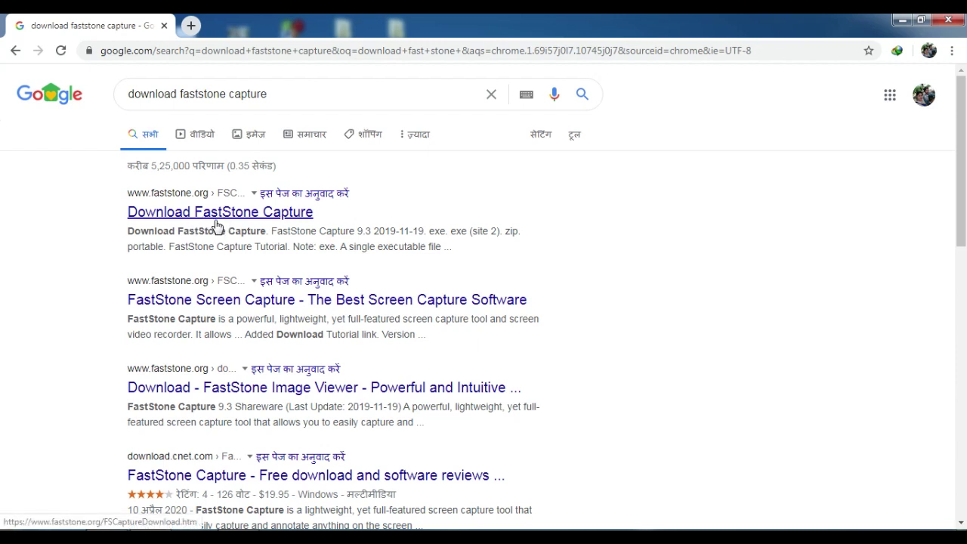
left_click(216, 220)
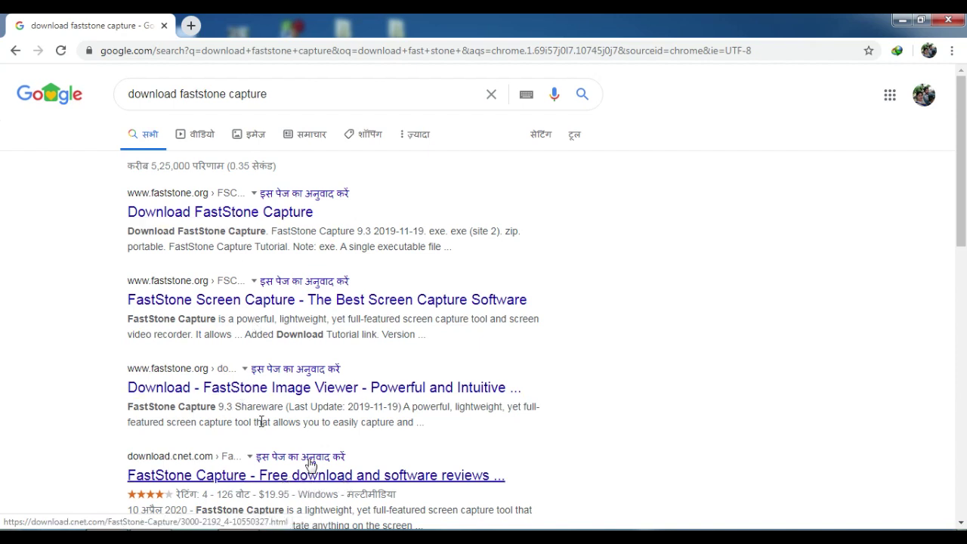
left_click(264, 300)
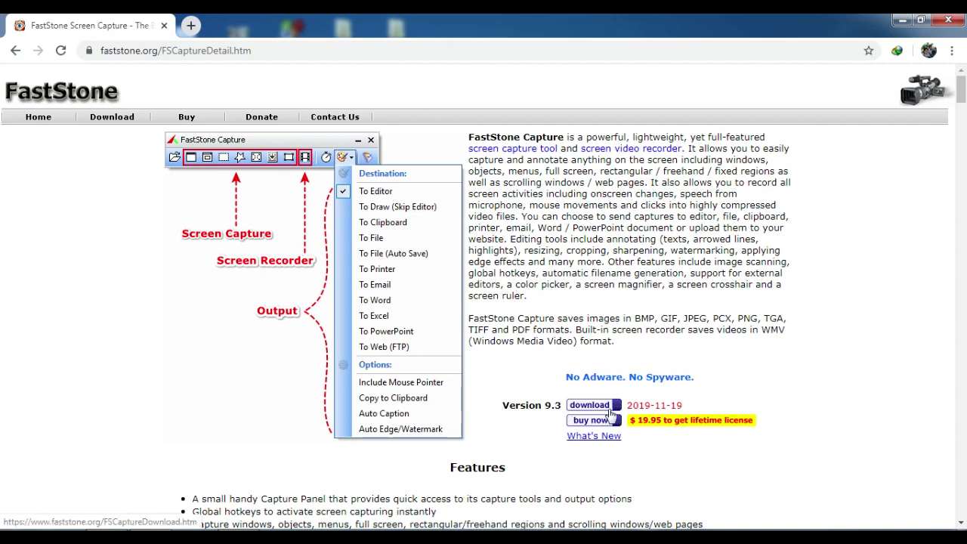
- Review the FastStone Capture feature list and open the download page for version 9.3
scroll(610, 414, "down", 1)
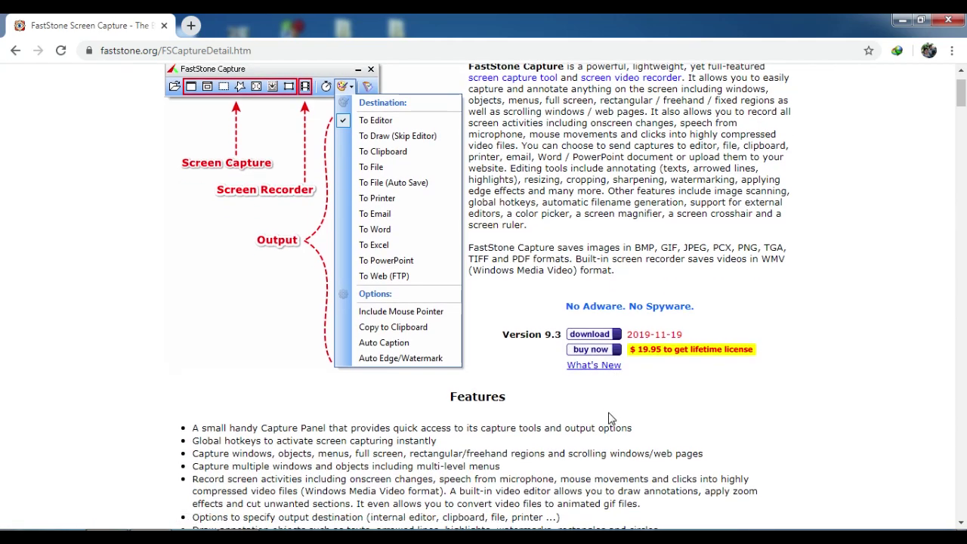
scroll(610, 418, "down", 3)
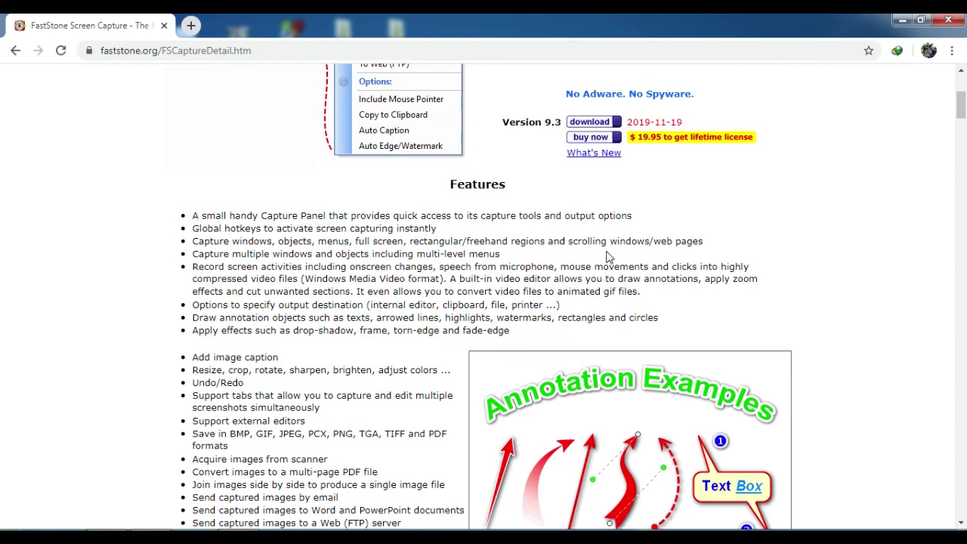
scroll(311, 317, "down", 3)
scroll(363, 399, "down", 2)
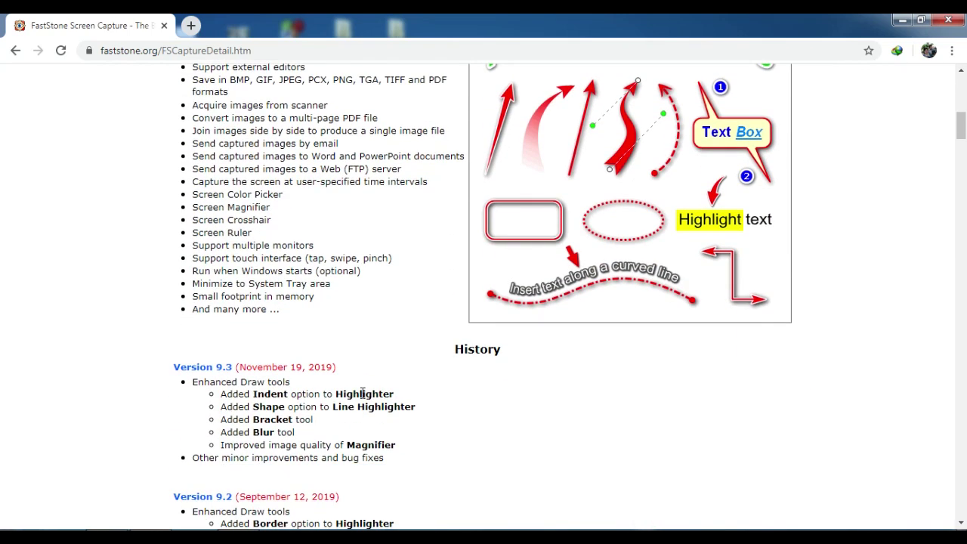
scroll(362, 394, "up", 8)
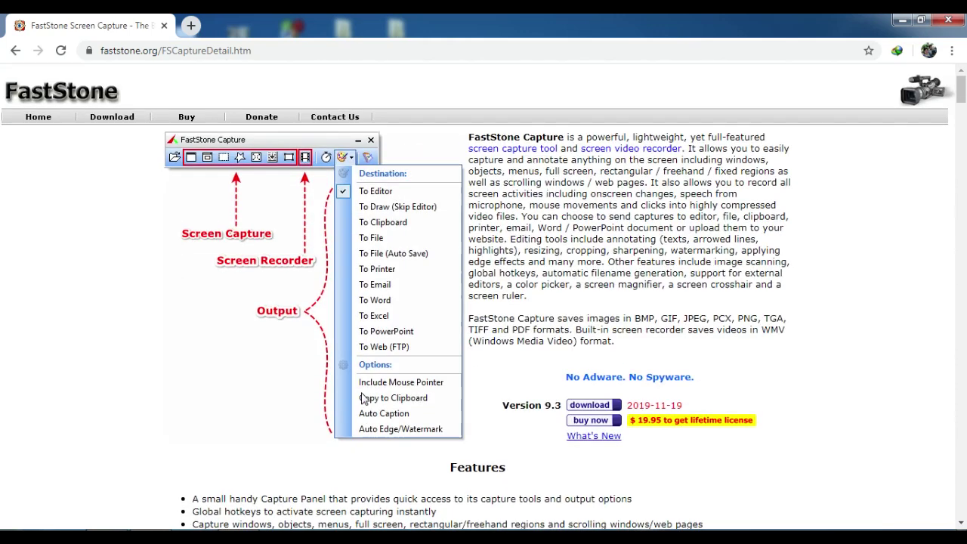
left_click(593, 405)
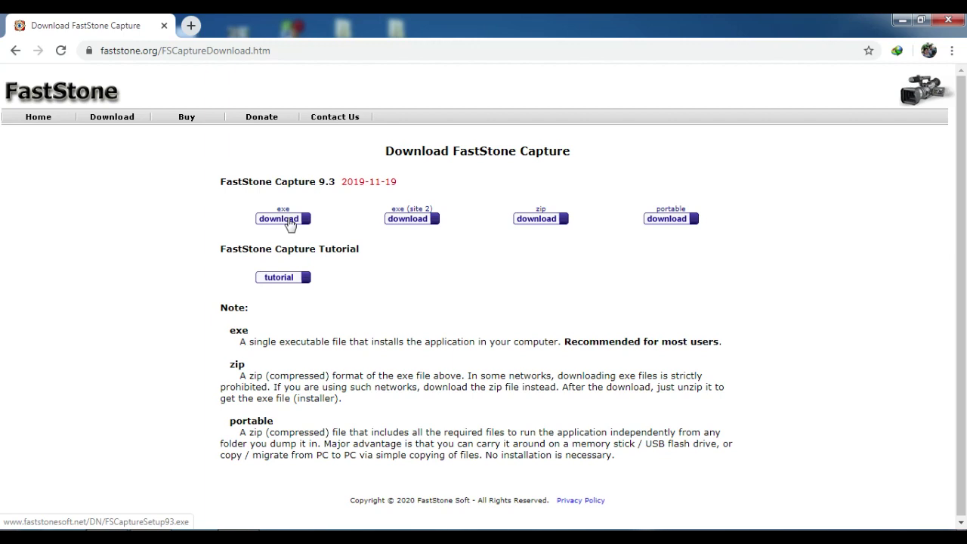
- Download the exe installer FSCaptureSetup93.exe with Internet Download Manager, dismissing its link capture tip
left_click(290, 221)
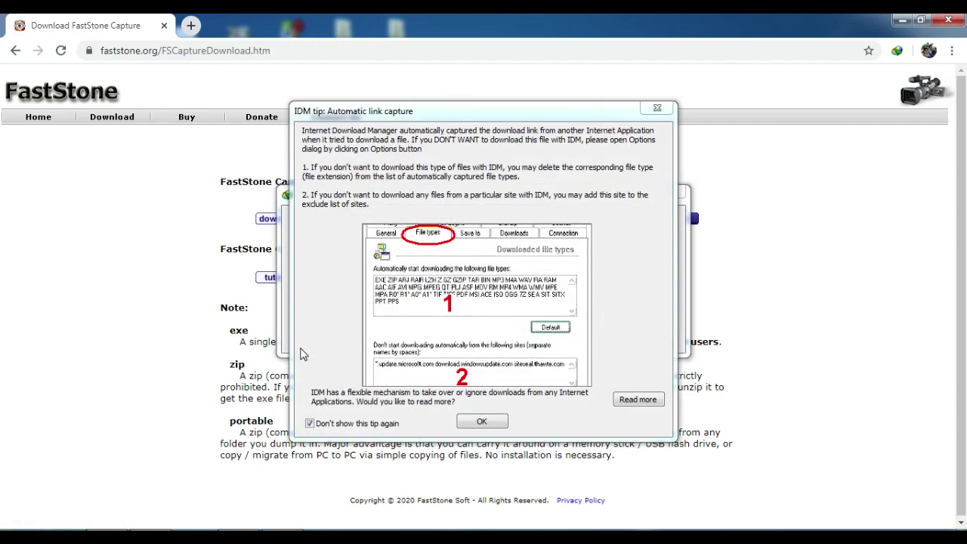
left_click(482, 422)
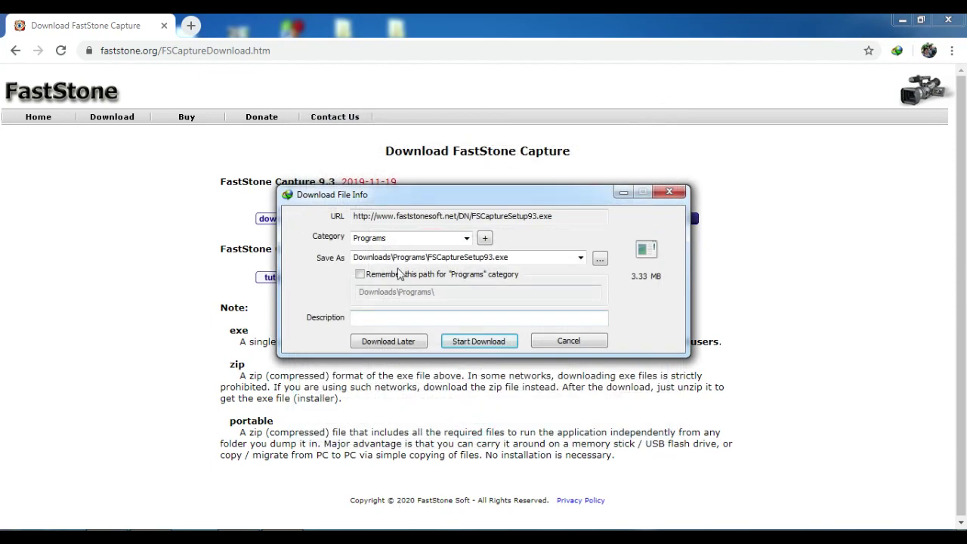
left_click(477, 341)
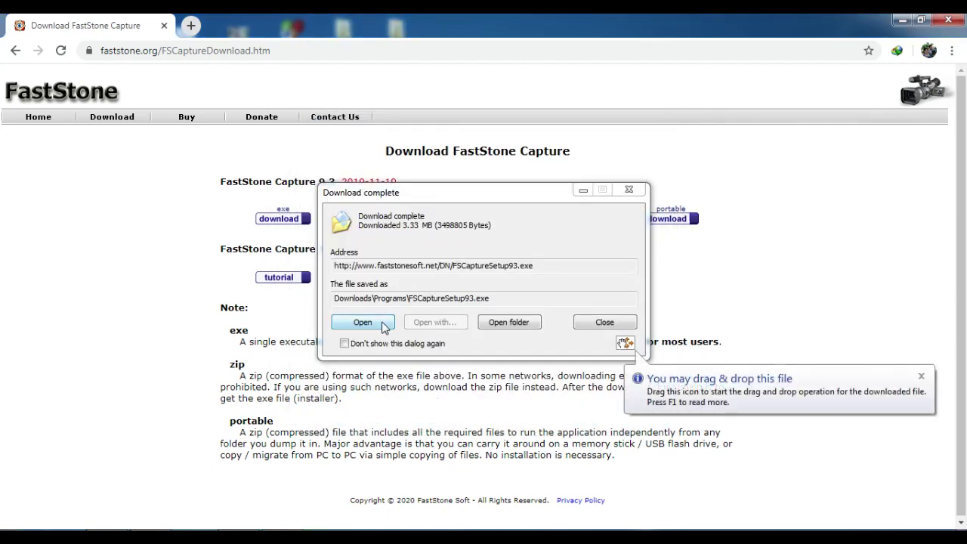
- Launch the downloaded FSCaptureSetup93.exe and bring its setup wizard to the front
left_click(381, 323)
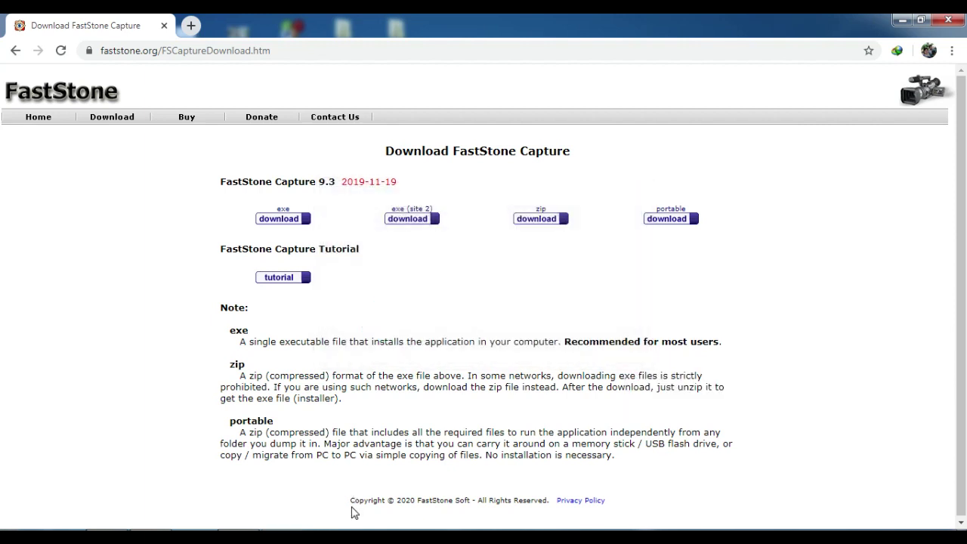
left_click(900, 23)
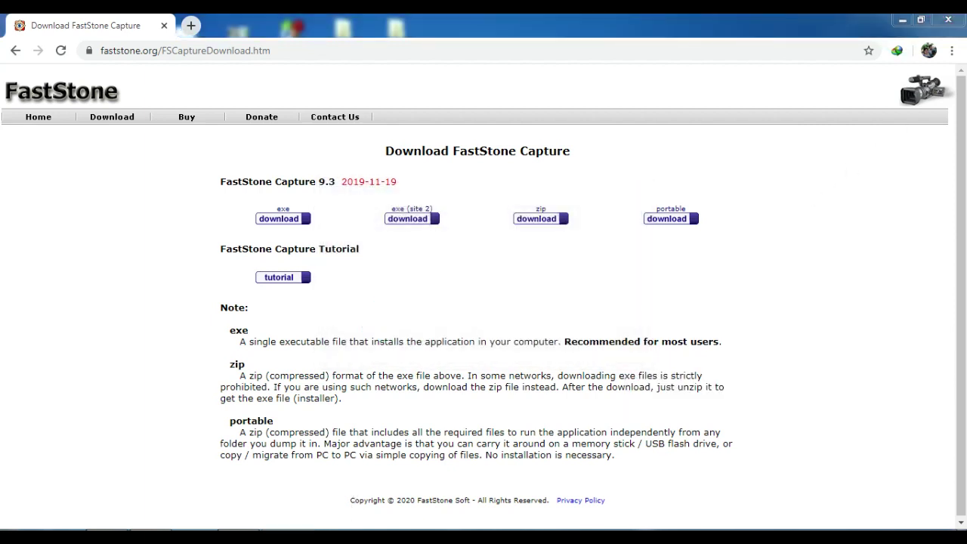
left_click(514, 408)
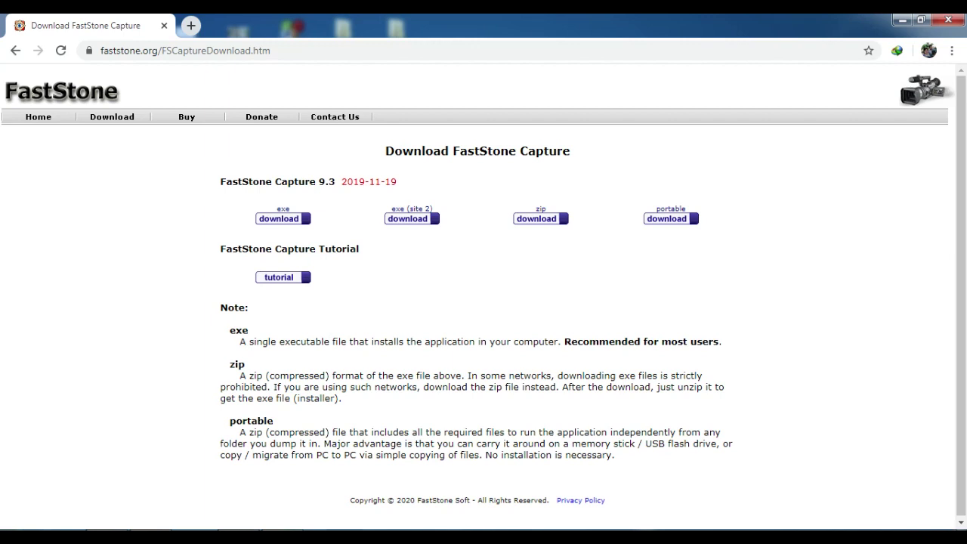
mouse_move(282, 537)
left_click(270, 511)
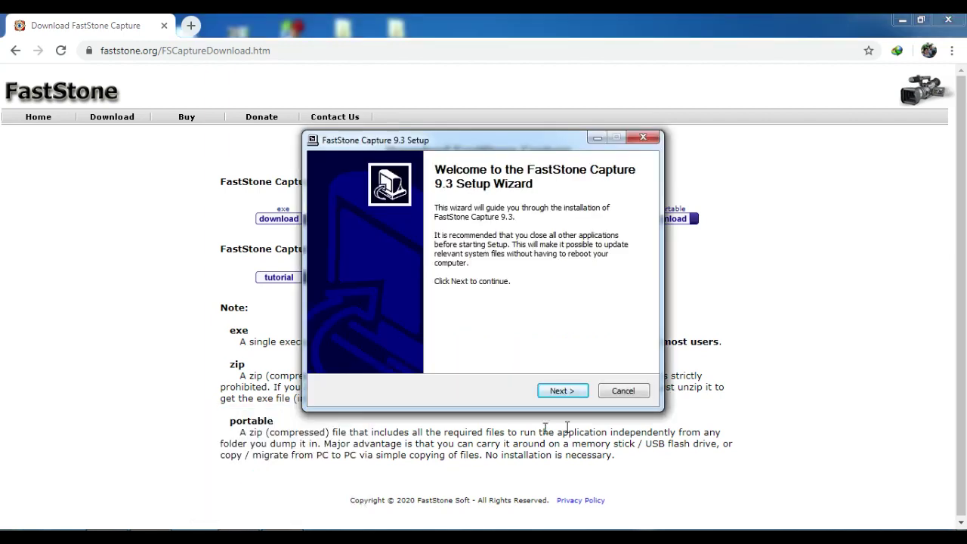
- Accept the license, install FastStone Capture 9.3 in the default folder and finish setup with the program set to run
left_click(560, 392)
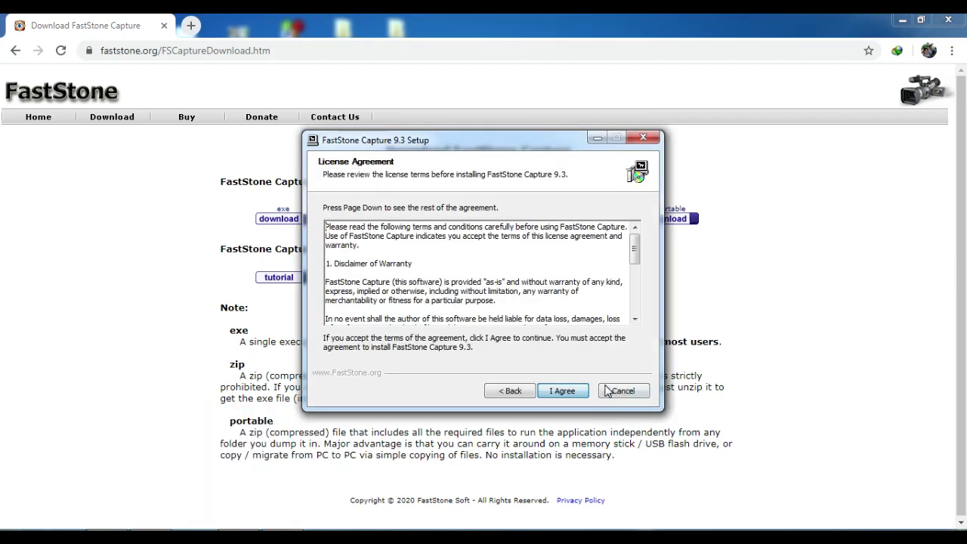
left_click(563, 391)
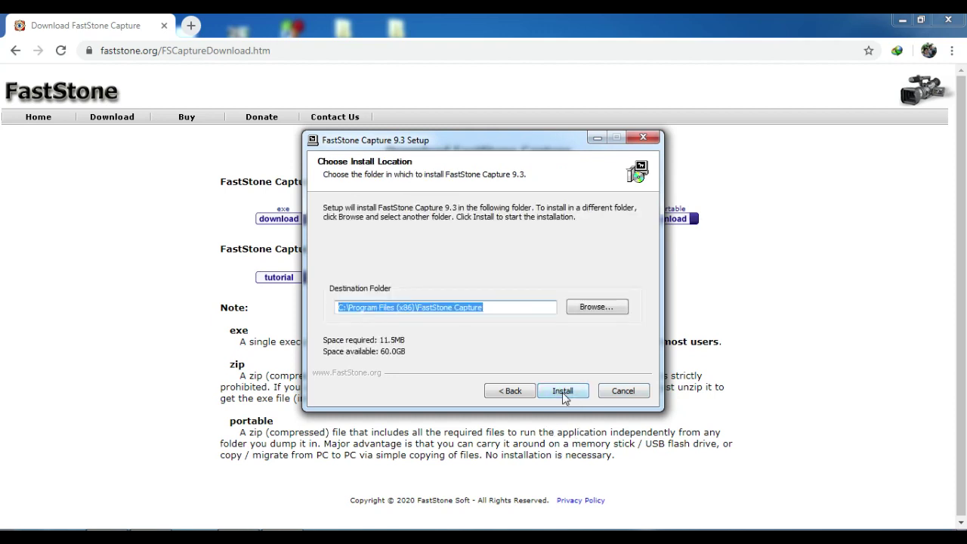
left_click(565, 394)
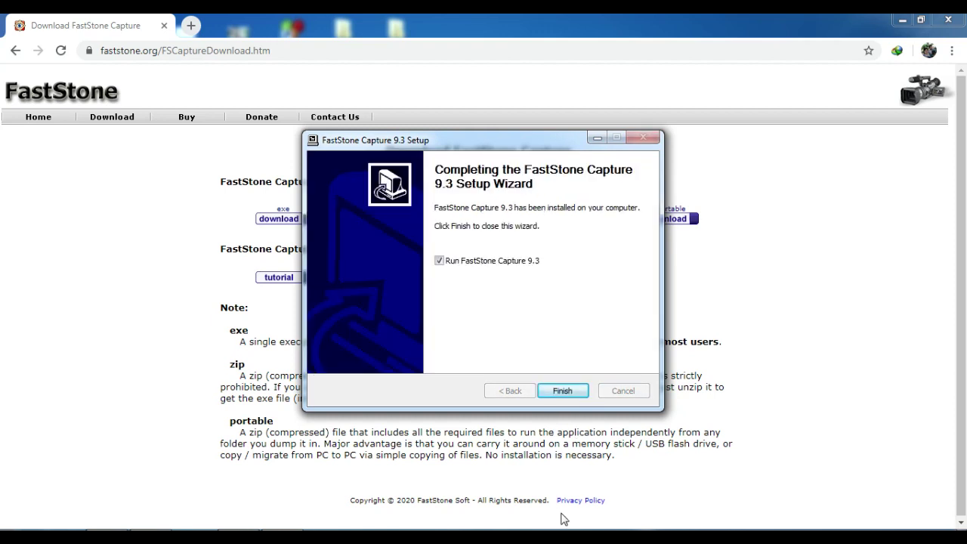
left_click(567, 394)
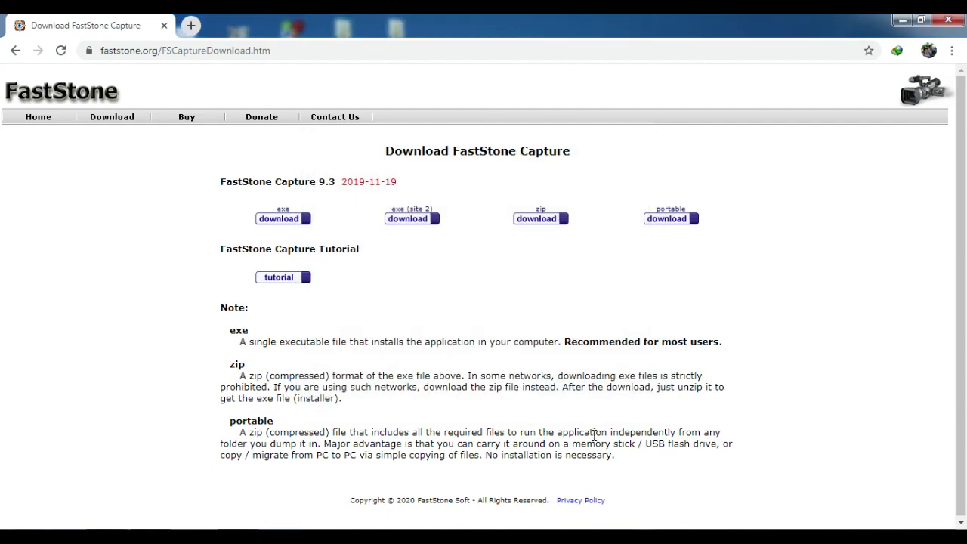
- Show the desktop, close the FastStone Capture panel and relaunch the program from its desktop shortcut
key("super+d")
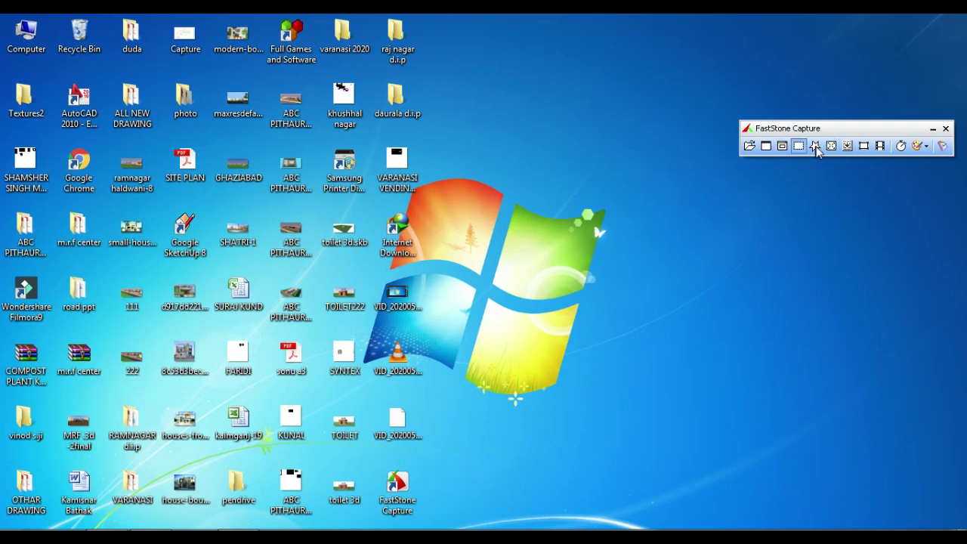
left_click(946, 129)
double_click(401, 495)
right_click(647, 137)
left_click(669, 178)
right_click(635, 178)
left_click(673, 218)
- Capture a rectangular desktop region of about 345 x 156 pixels, and put away the editor and capture panel
left_click(799, 145)
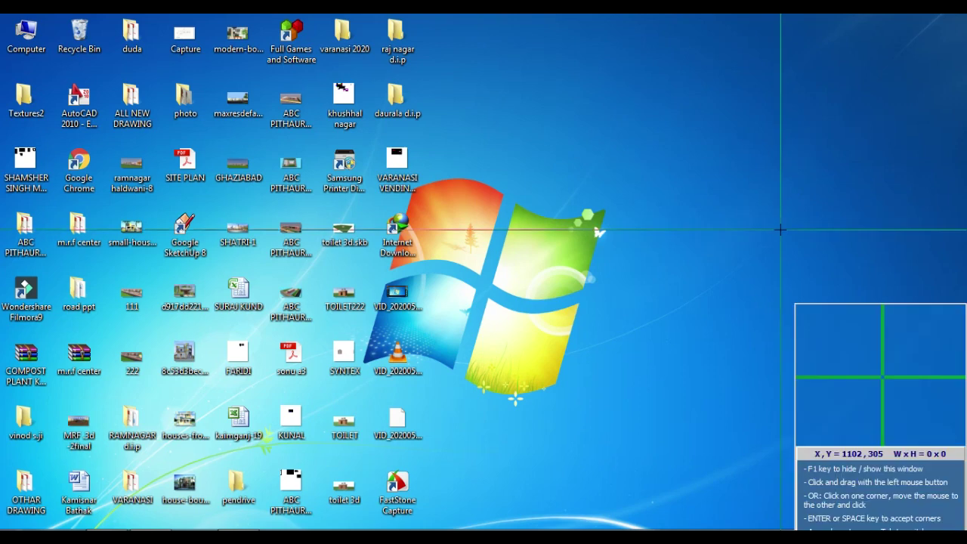
left_click_drag(477, 134, 691, 274)
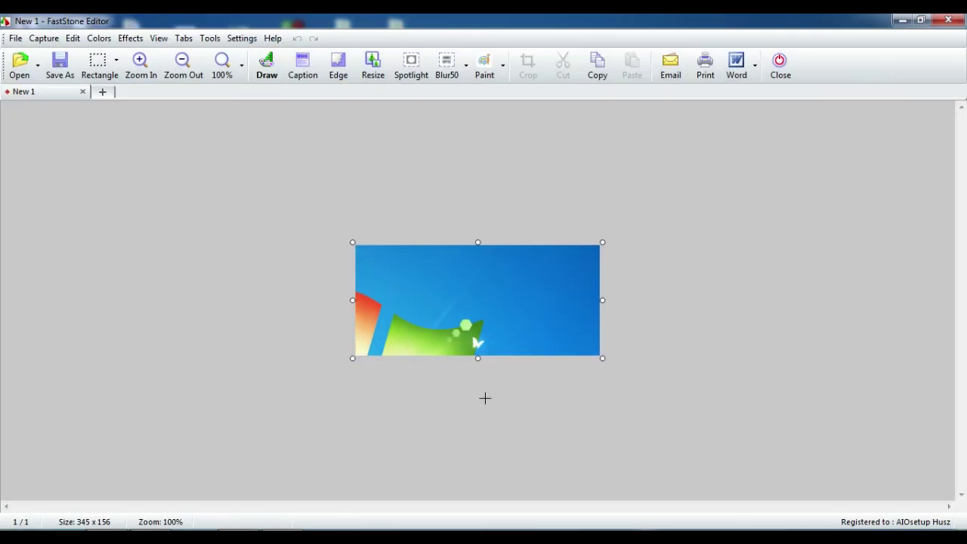
left_click(903, 21)
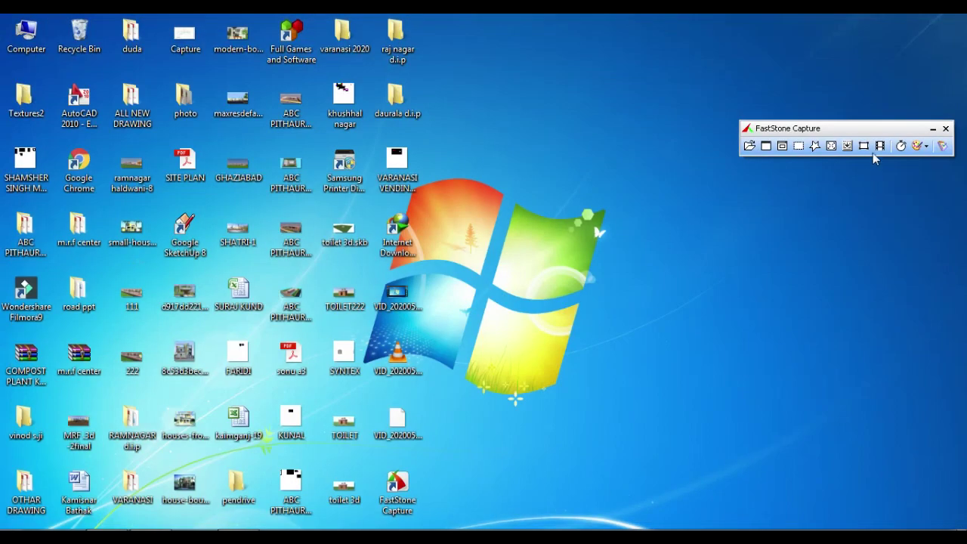
left_click(945, 128)
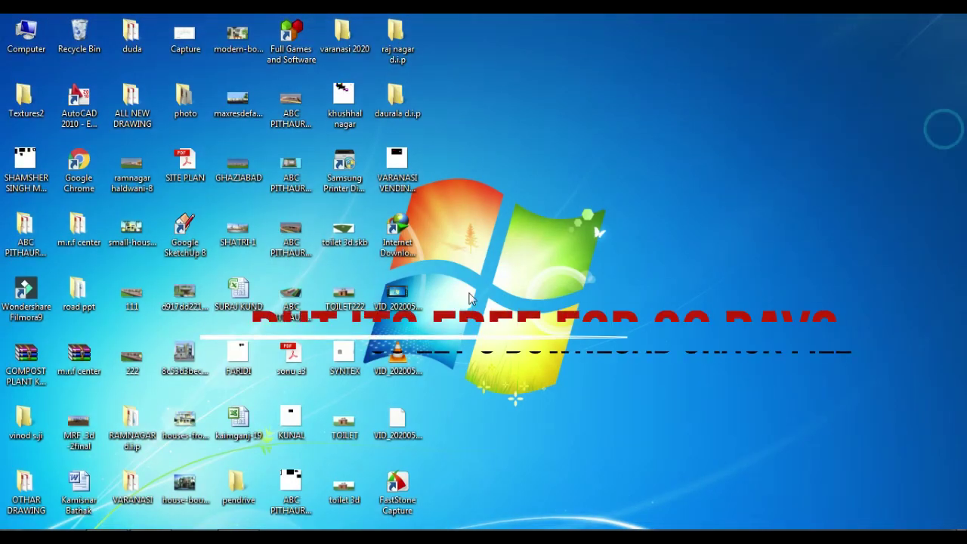
- Open FastStone Capture again from its desktop shortcut and close its panel
right_click(393, 487)
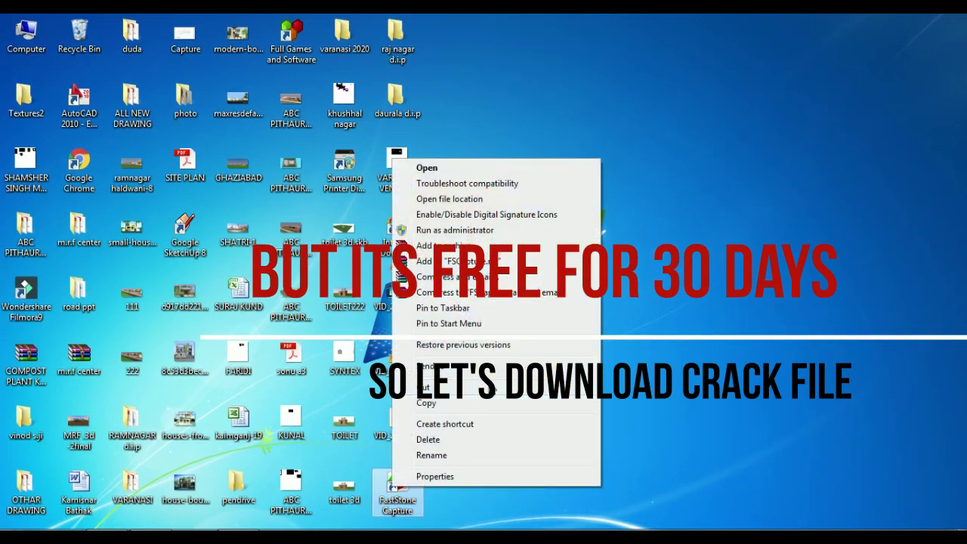
left_click(518, 170)
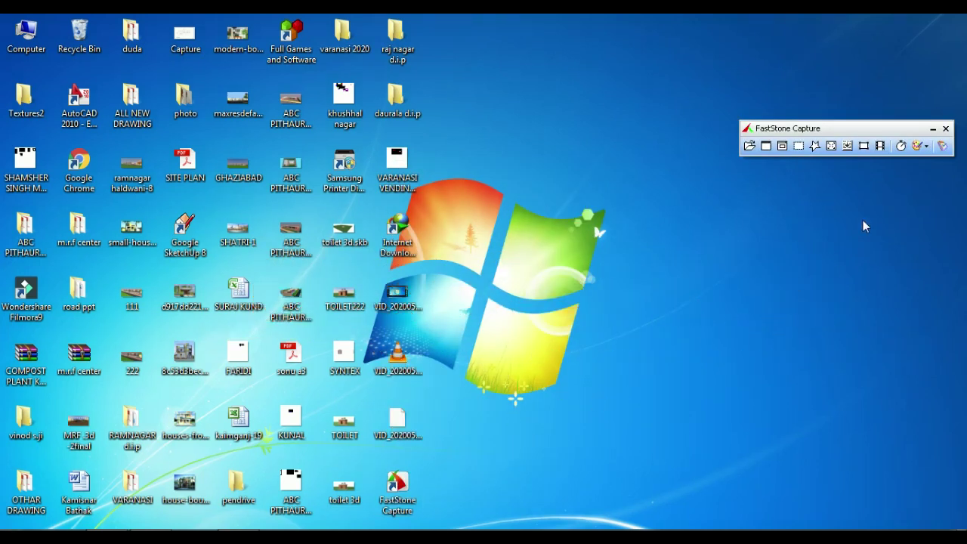
left_click(947, 130)
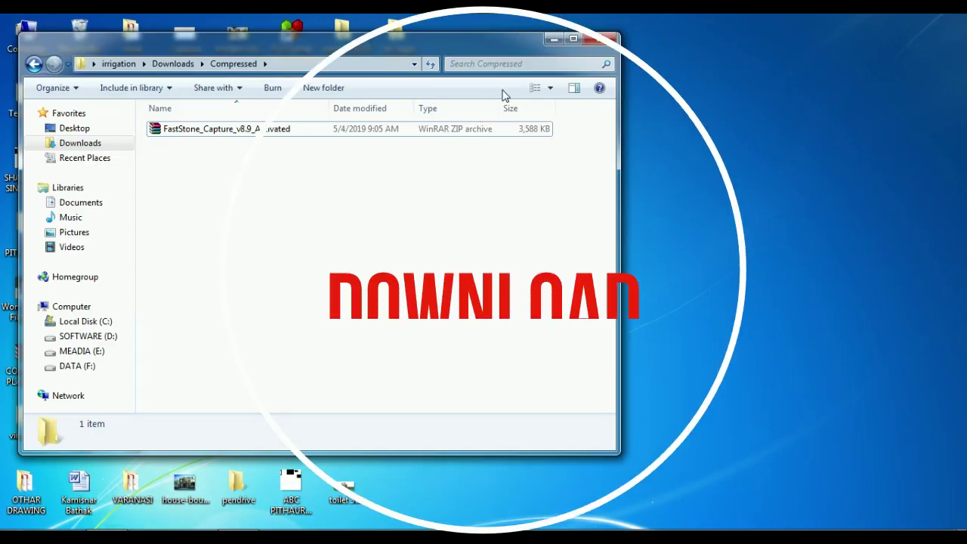
- Maximize the Compressed folder window and extract the FastStone_Capture_v8.9_Activated archive into the same folder
left_click(573, 38)
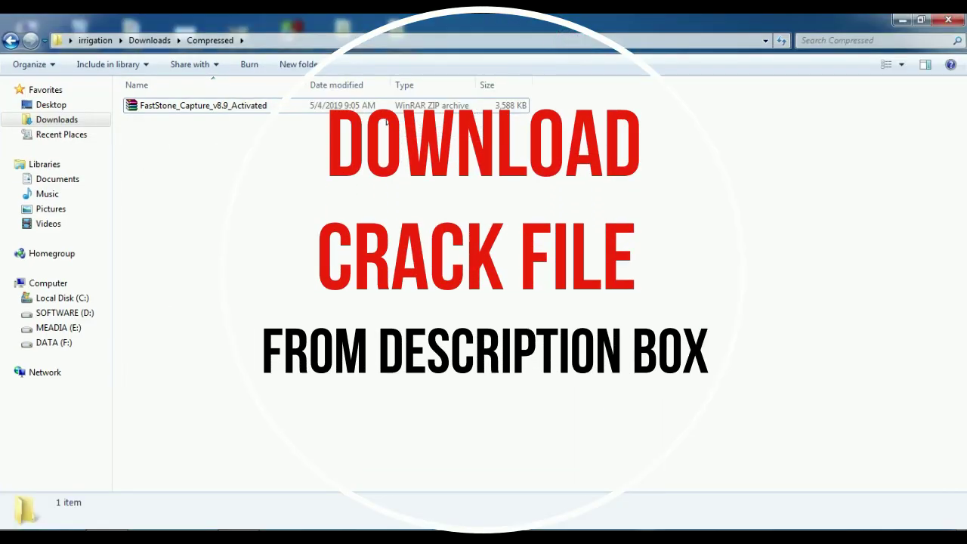
right_click(318, 111)
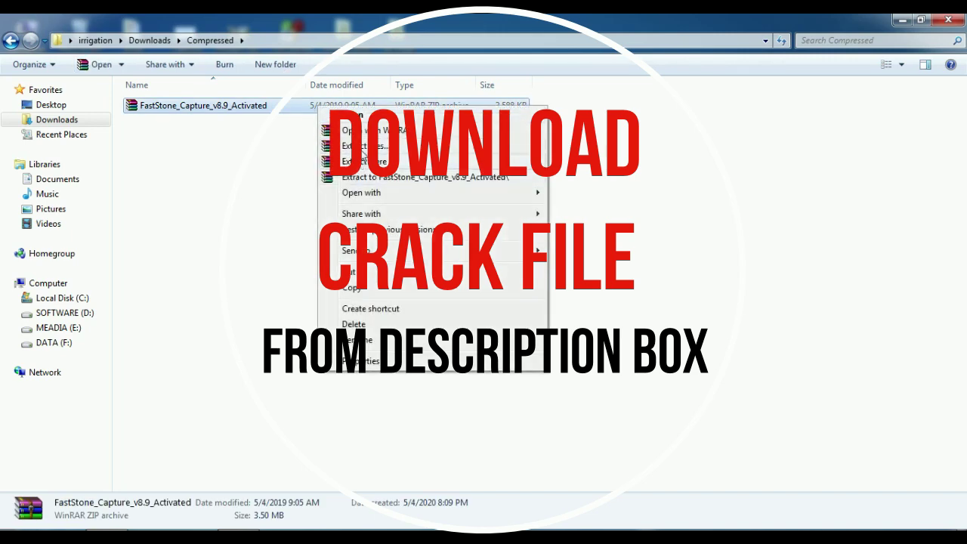
left_click(365, 161)
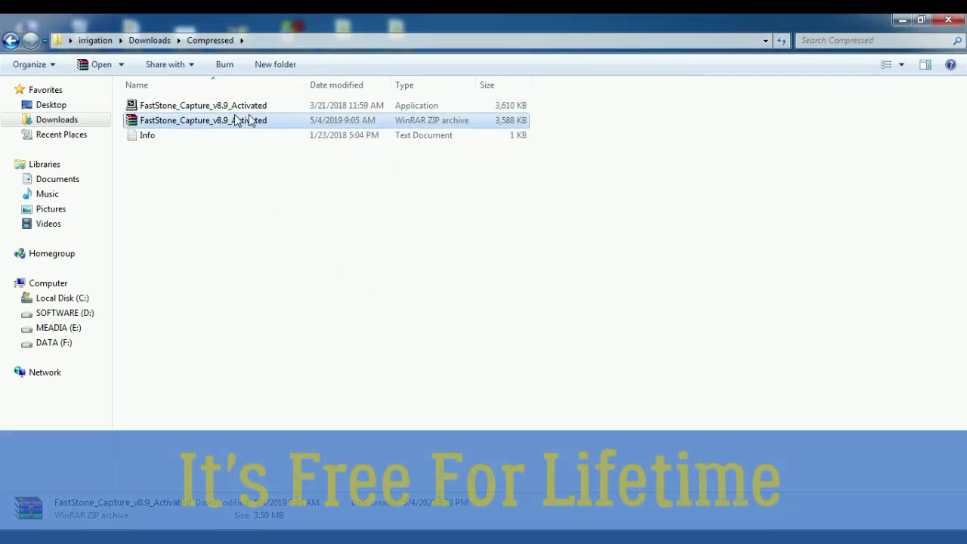
- Run the extracted FastStone_Capture_v8.9_Activated application despite the security warning and start its installation
double_click(257, 108)
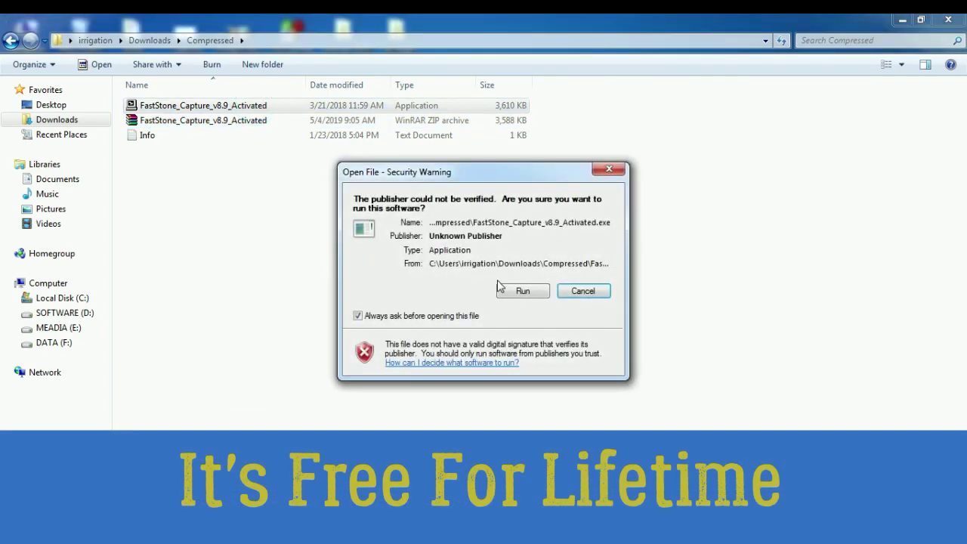
left_click(514, 288)
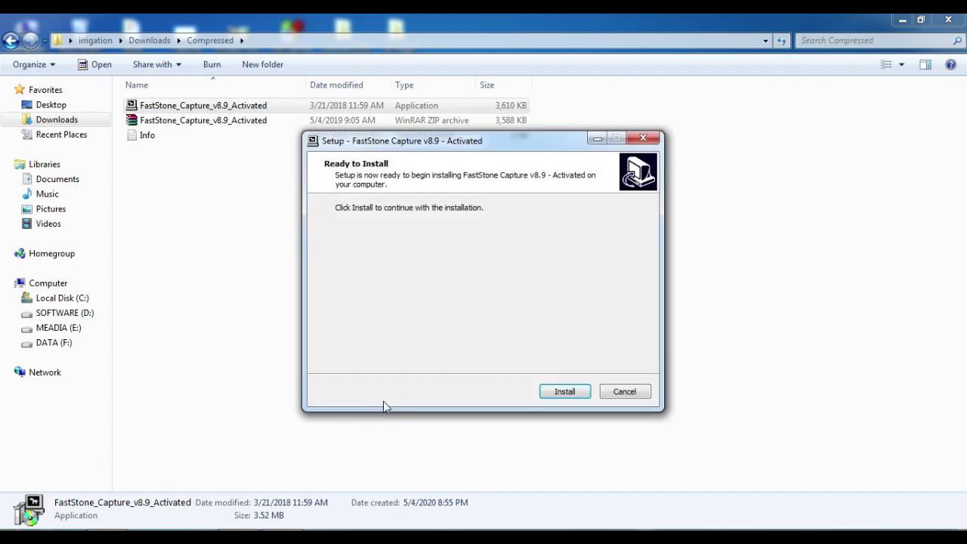
left_click(545, 391)
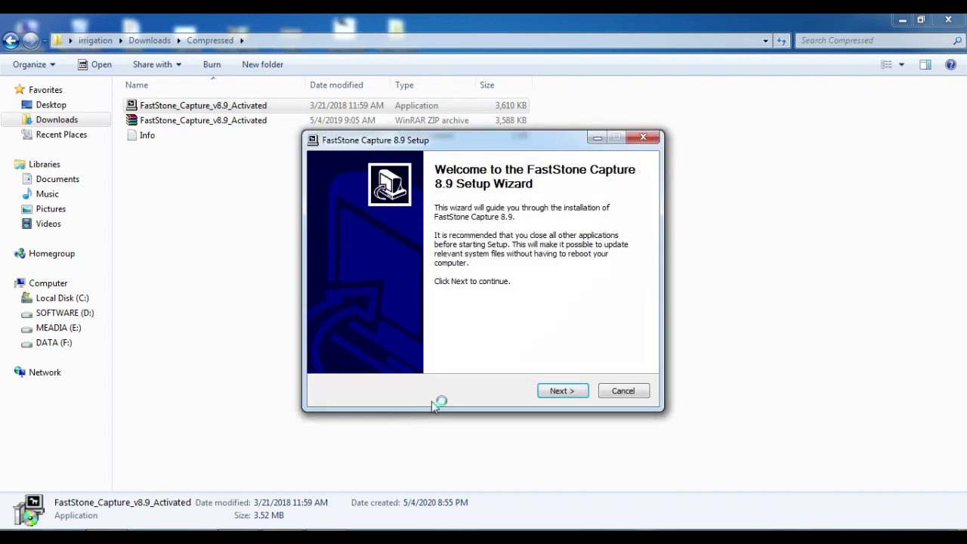
- Proceed through the FastStone Capture 8.9 setup wizard, accept the license agreement and complete the installation
key("Return")
left_click(561, 391)
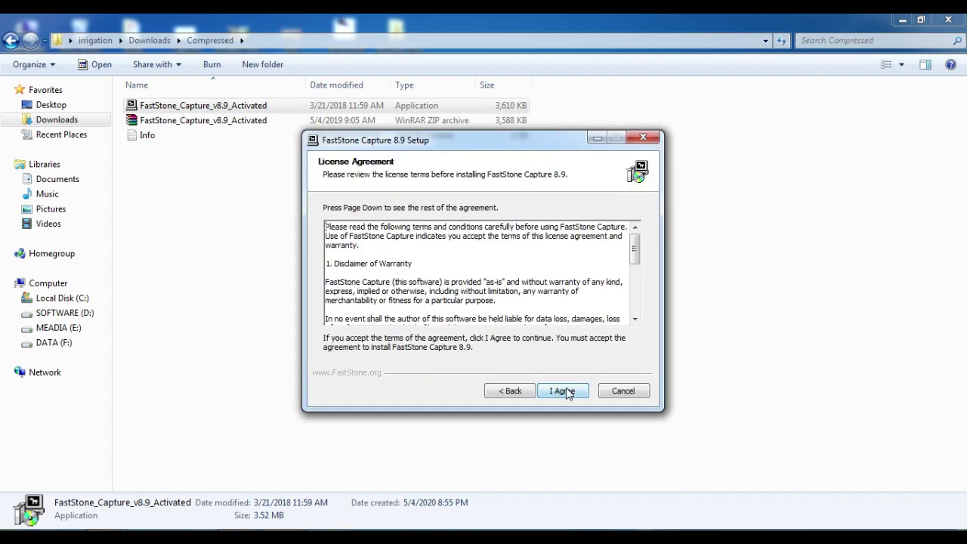
left_click(565, 391)
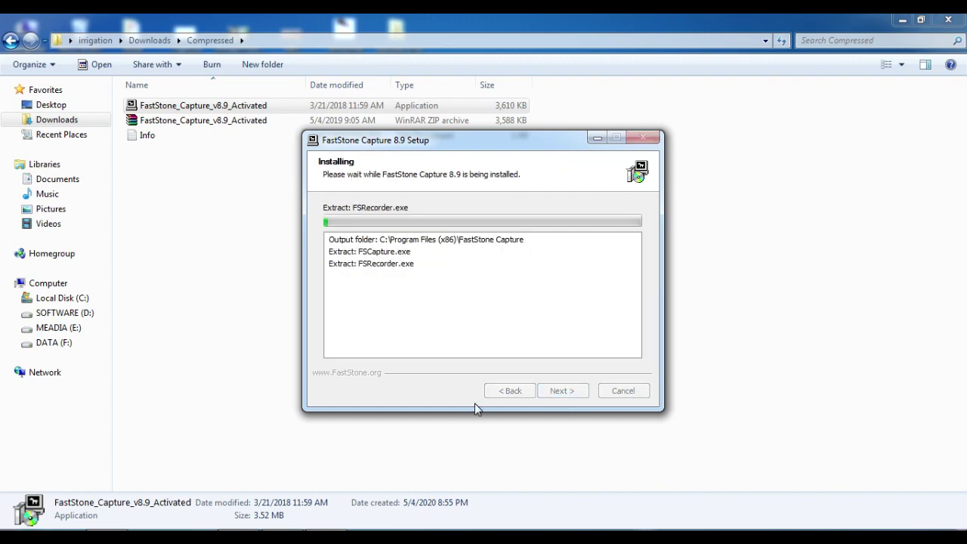
left_click(552, 392)
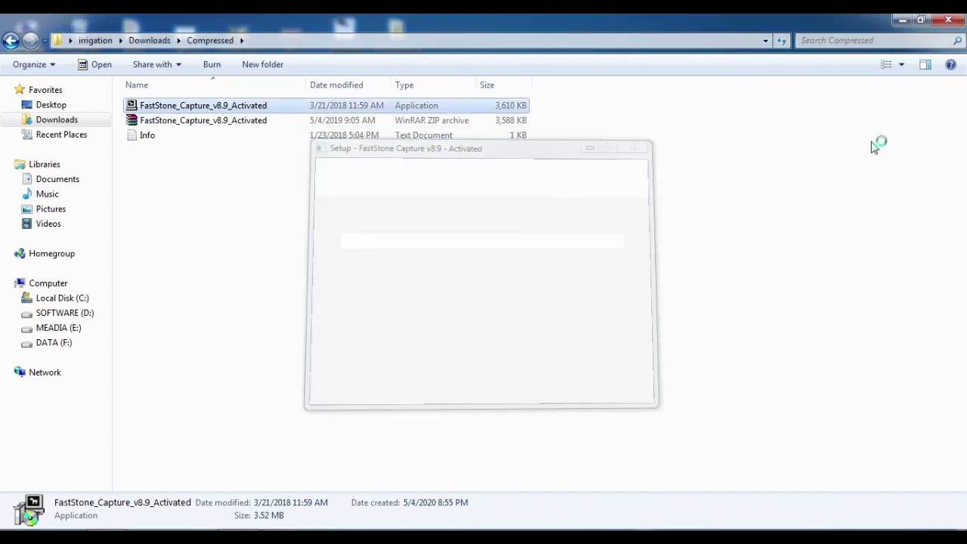
- Minimize the Compressed folder window, put away the capture panel and relaunch FastStone Capture from its desktop shortcut
left_click(902, 19)
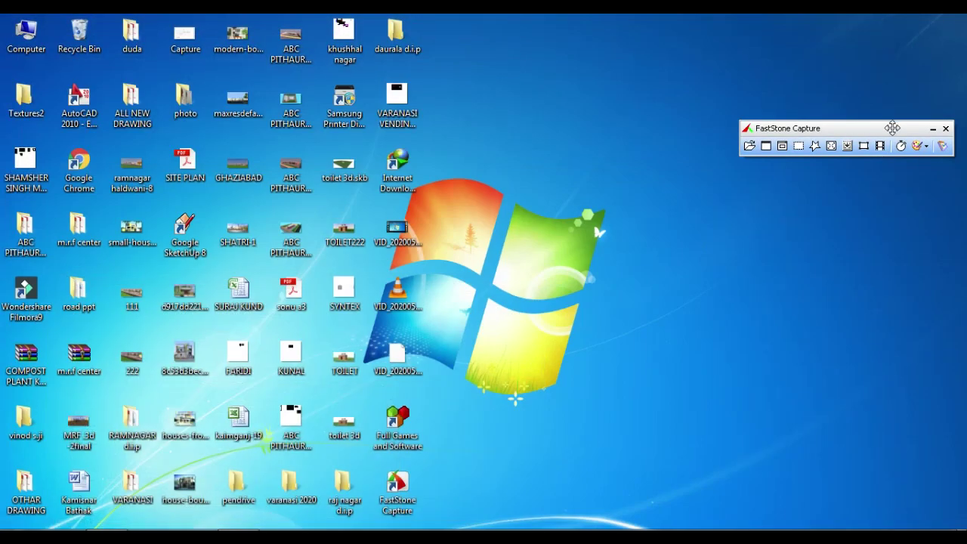
left_click(933, 133)
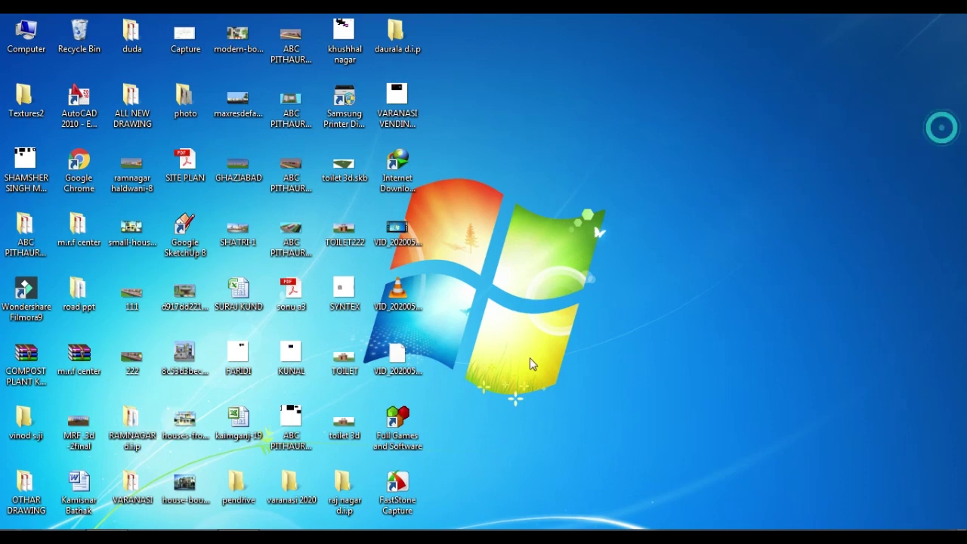
double_click(411, 495)
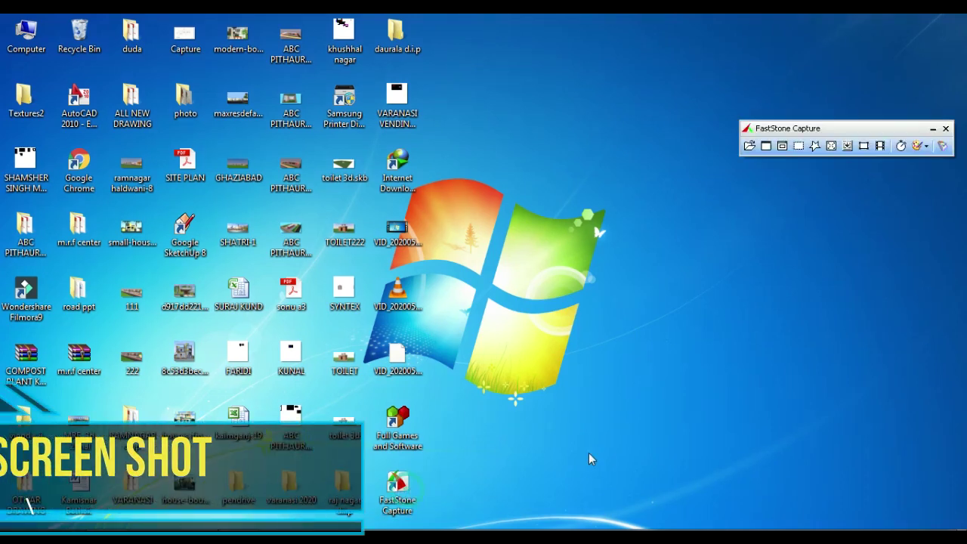
- Capture a rectangular desktop region of about 508 x 270 pixels and close the editor without saving
left_click(799, 146)
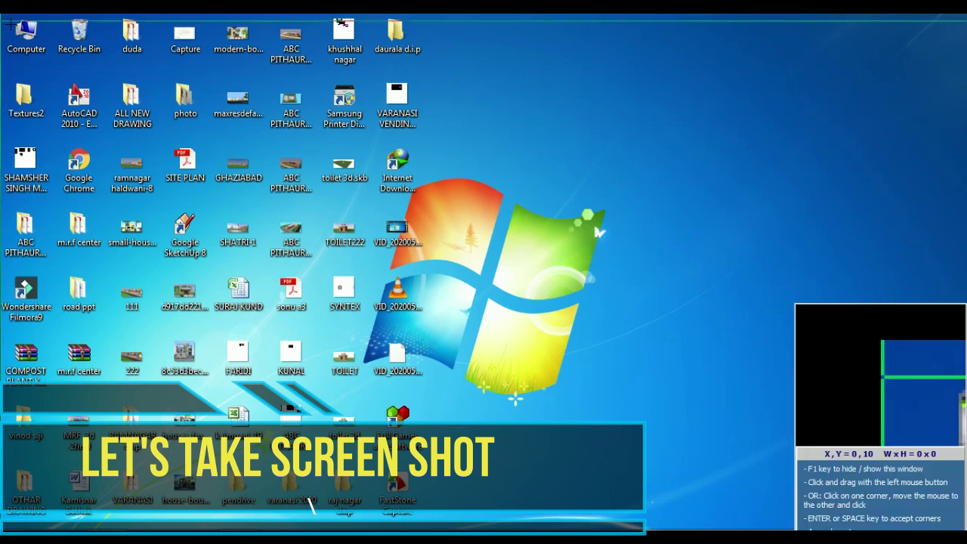
left_click_drag(480, 85, 841, 276)
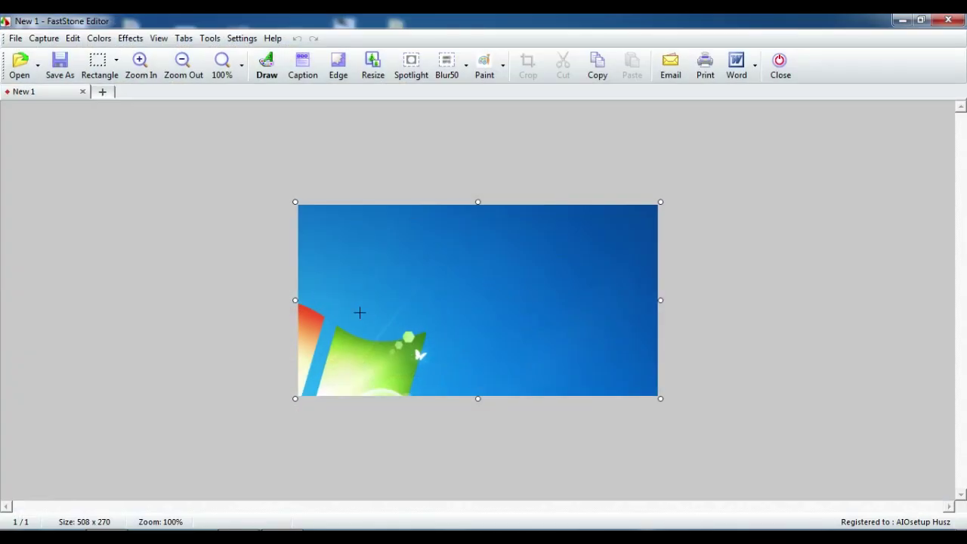
left_click(949, 20)
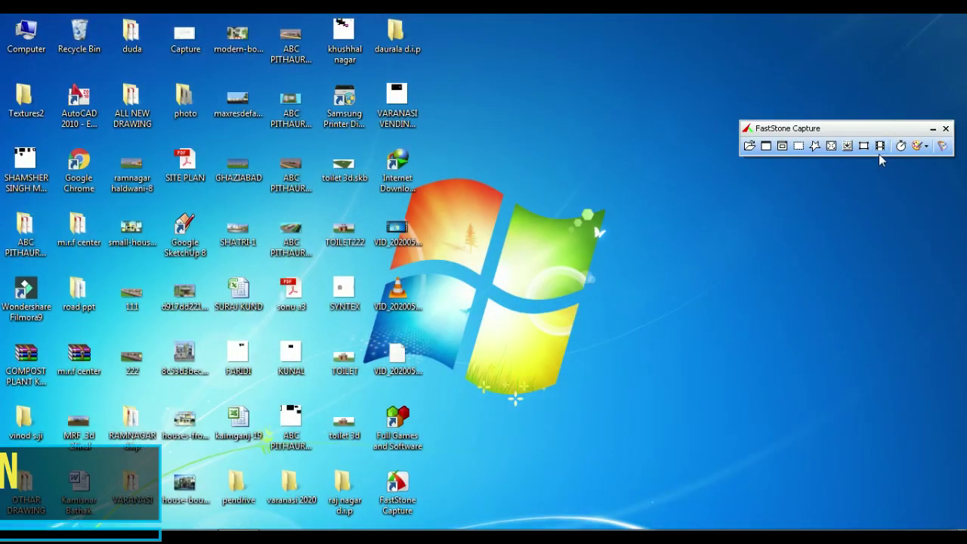
- Set up a screen recording of a rectangular region about 468 x 236 pixels, cancel it, and close the recorder and capture panel
left_click(879, 148)
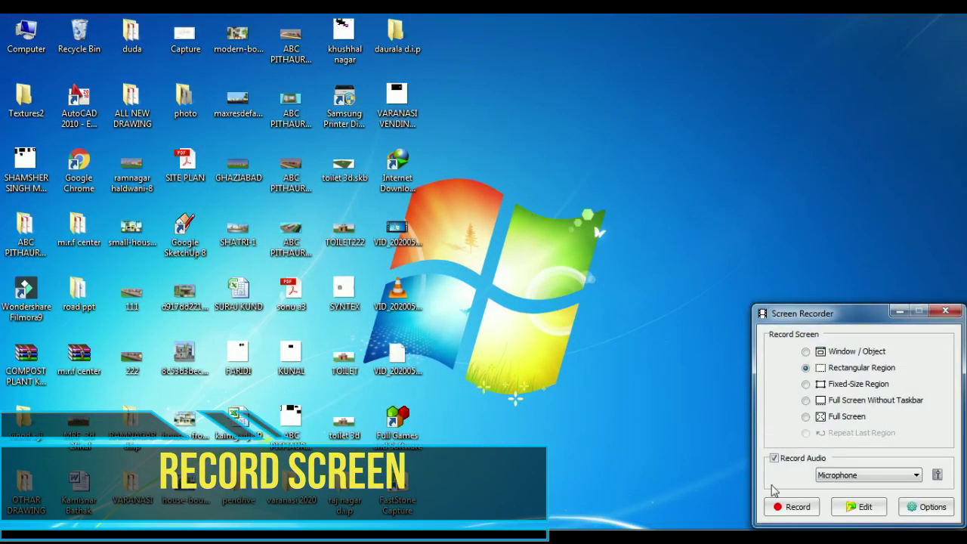
left_click(786, 507)
left_click_drag(473, 106, 807, 275)
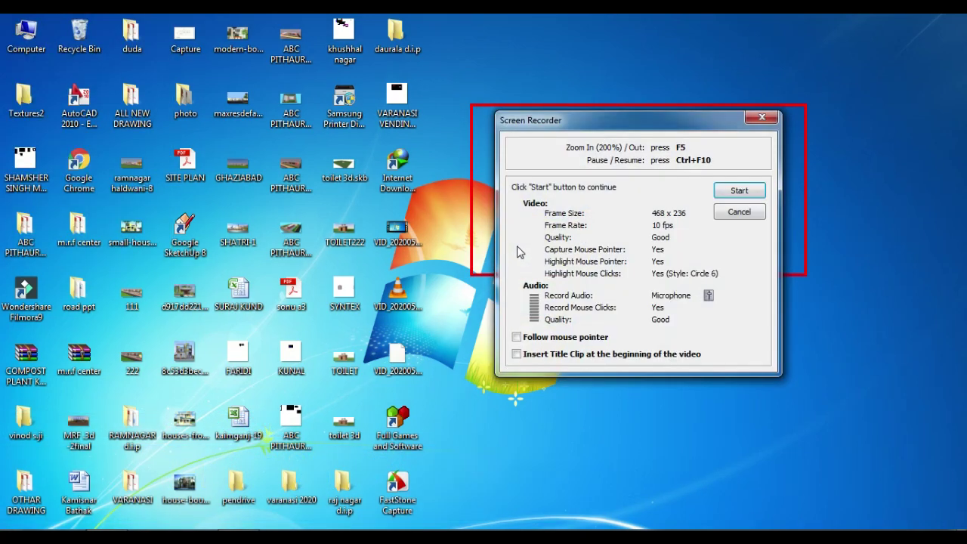
left_click(760, 123)
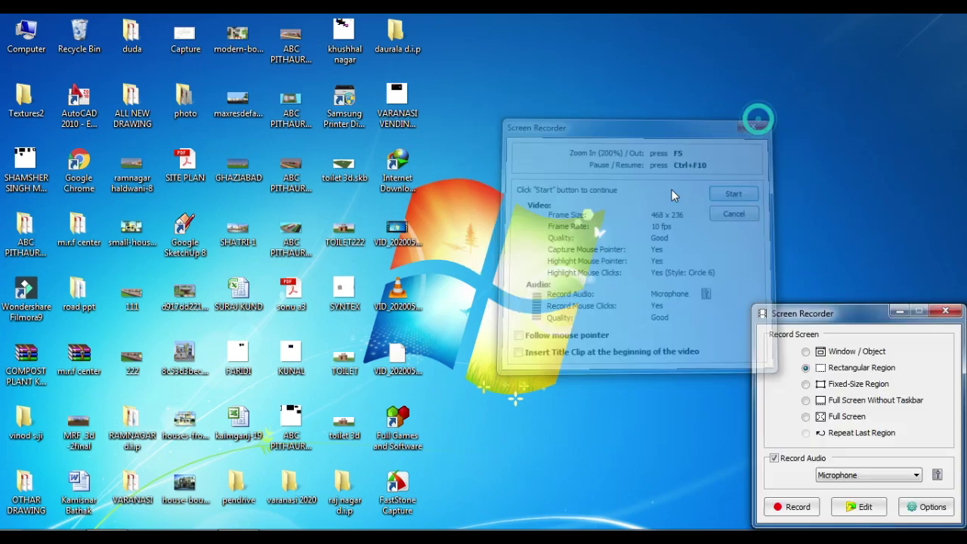
left_click(945, 310)
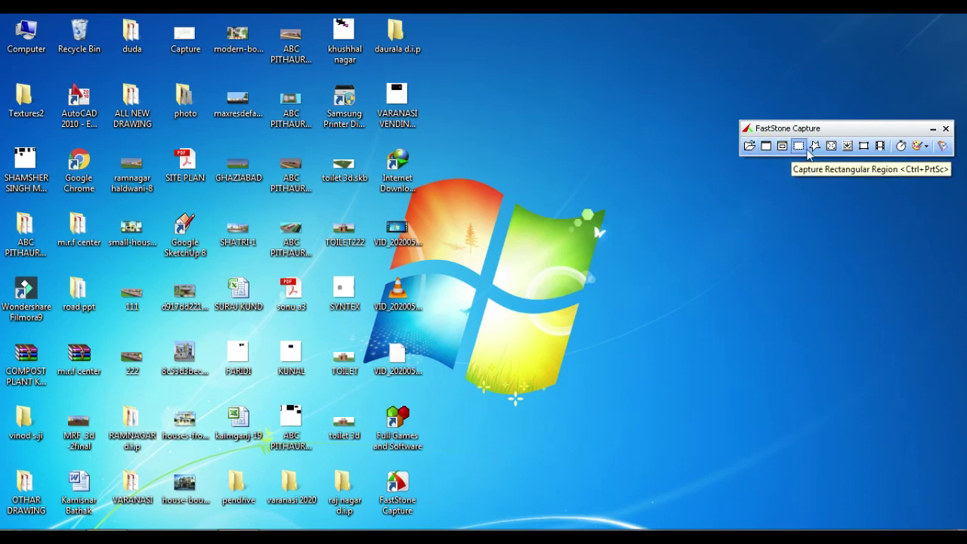
left_click(944, 130)
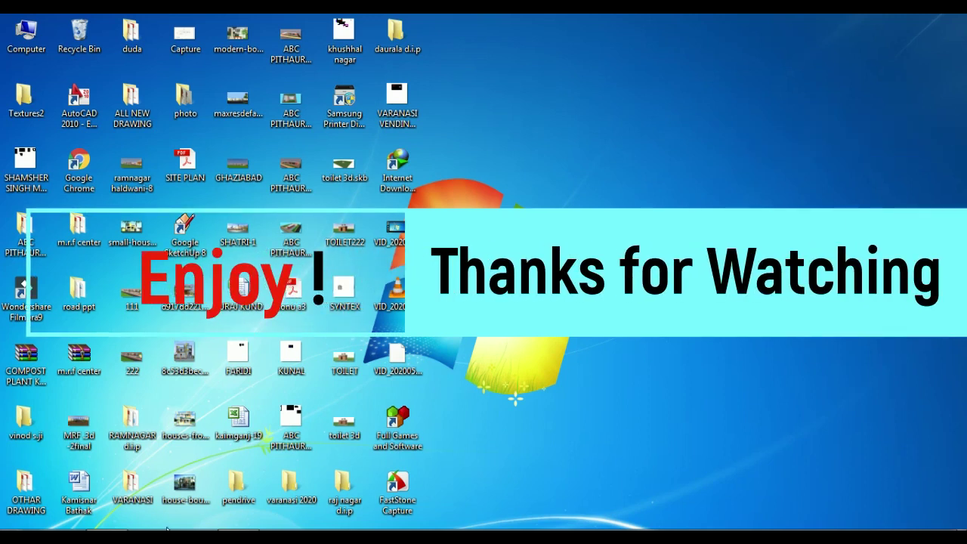